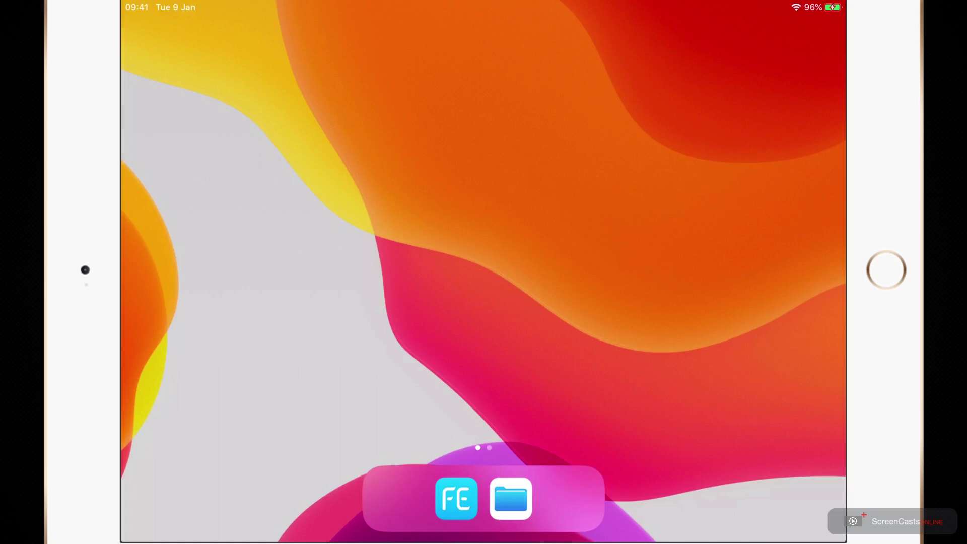
Launch FE File Explorer Pro from the dock and open its New Connection list of server and cloud types.
{"action": "left_click", "coordinate": [455, 499]}
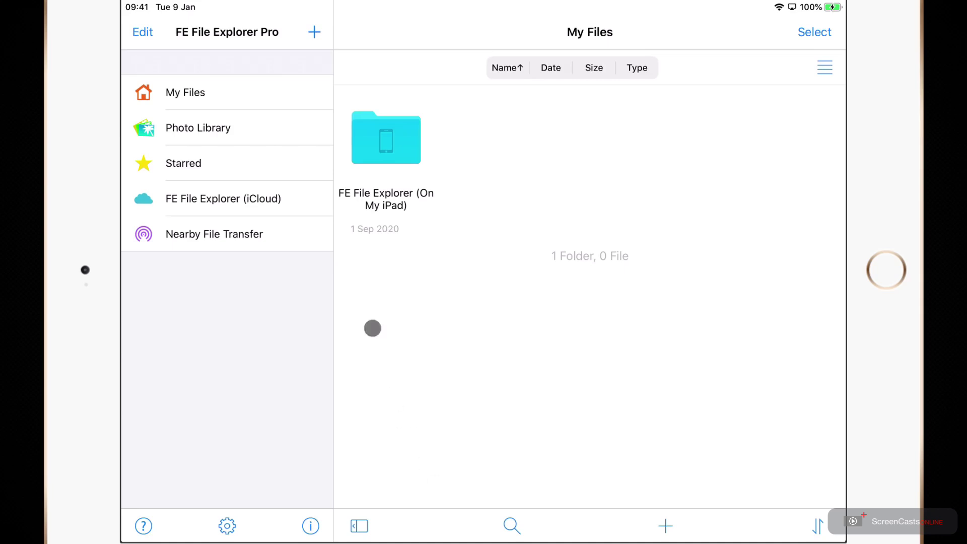
{"action": "left_click", "coordinate": [314, 32]}
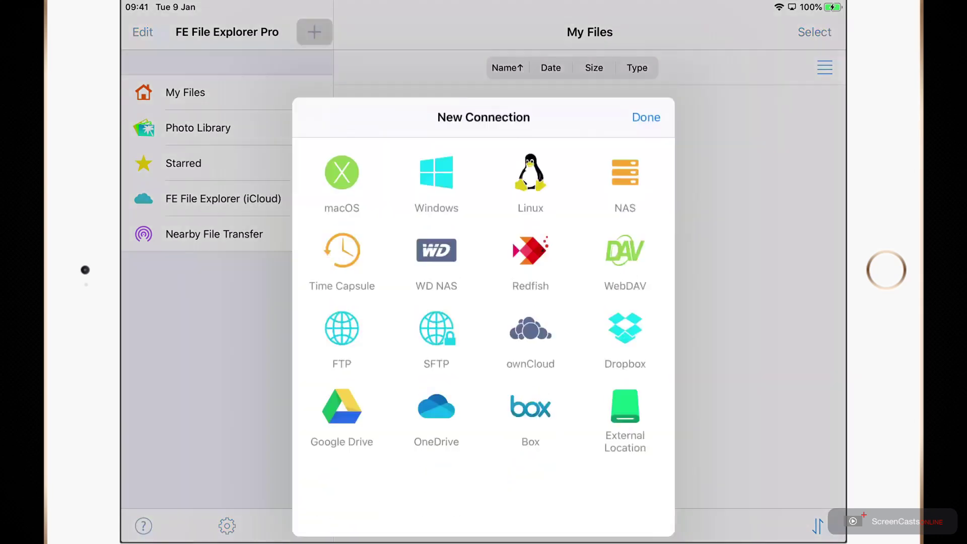